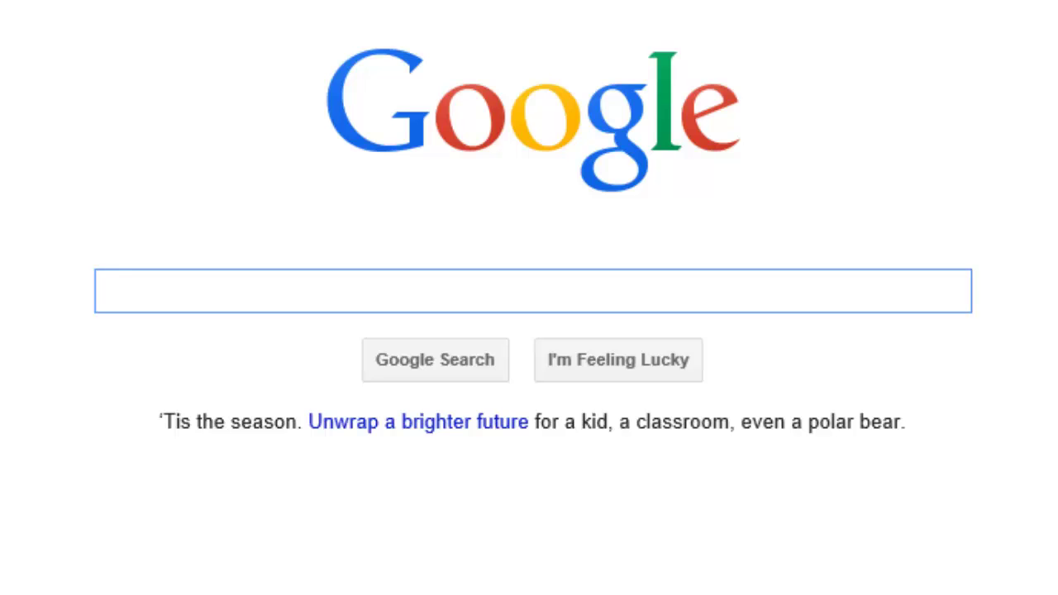
# Step: Enter 'why are ethics in business important' into the Google search box without submitting it
pyautogui.write('why are ethi')
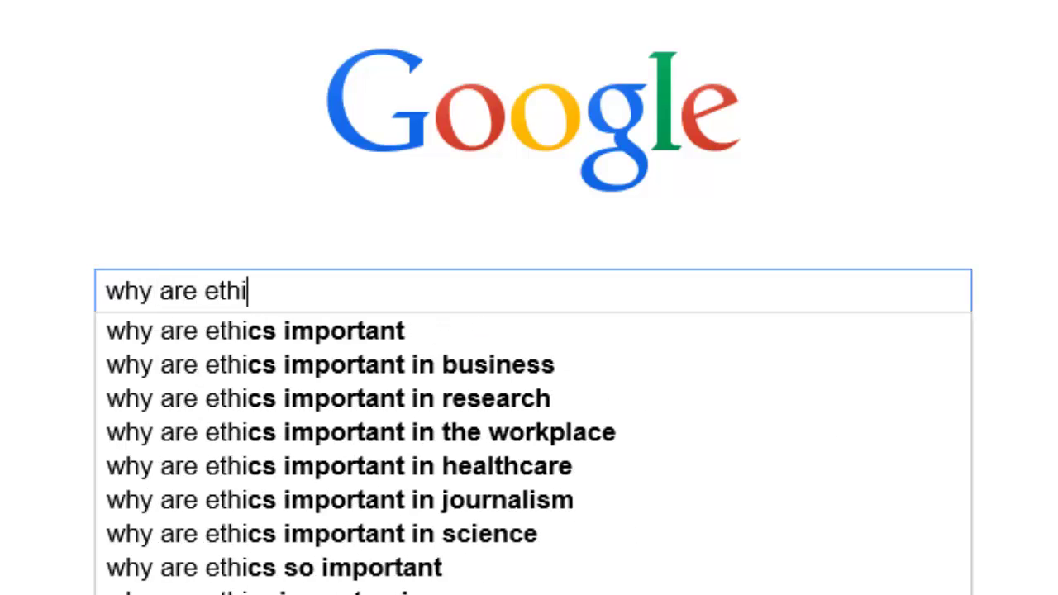
pyautogui.write('cs in business ')
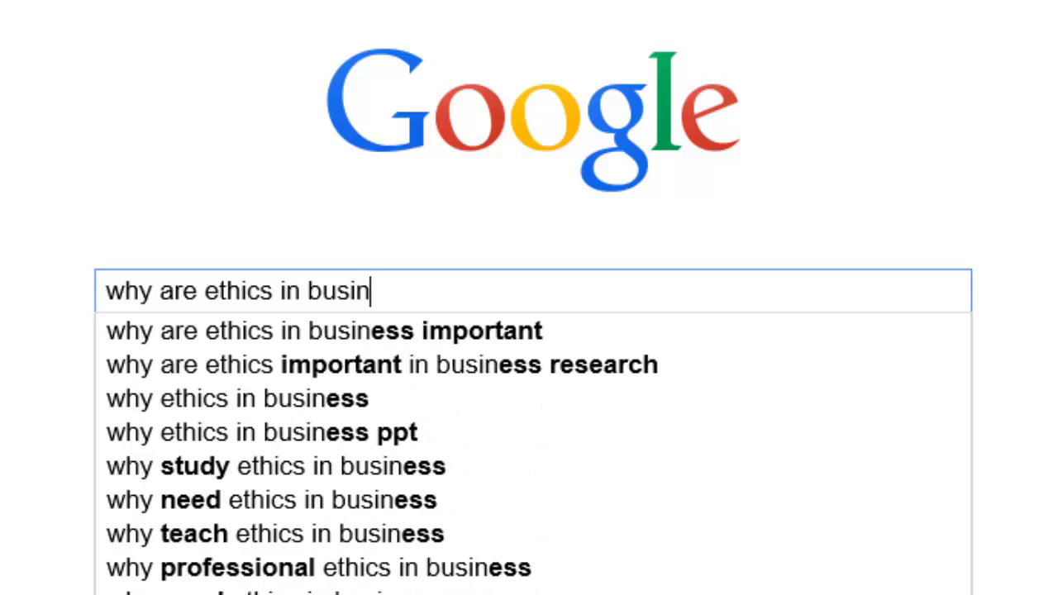
pyautogui.write('important')
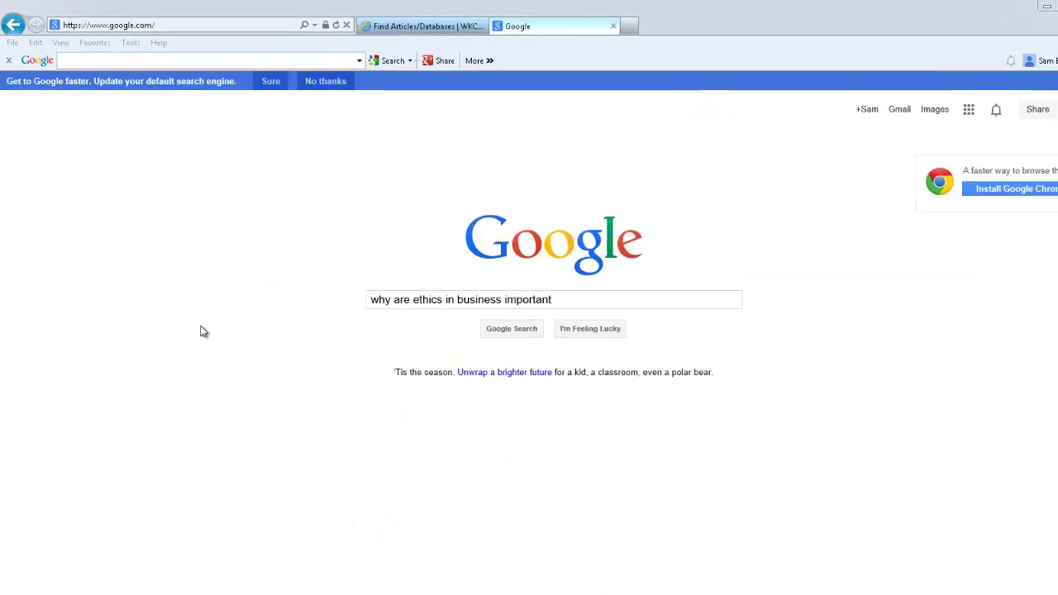
pyautogui.click(139, 35)
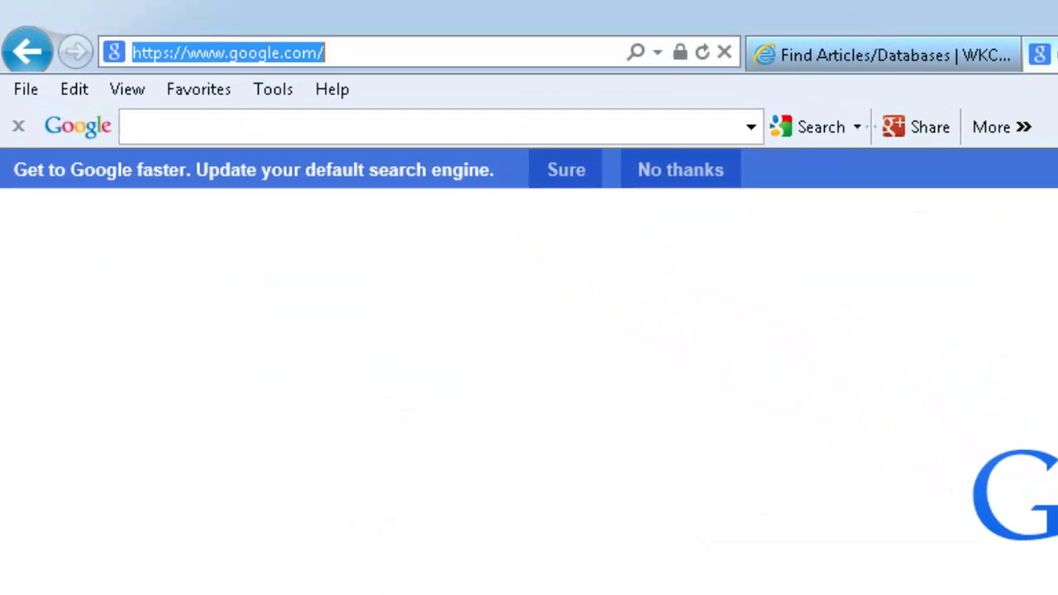
pyautogui.write('www.west')
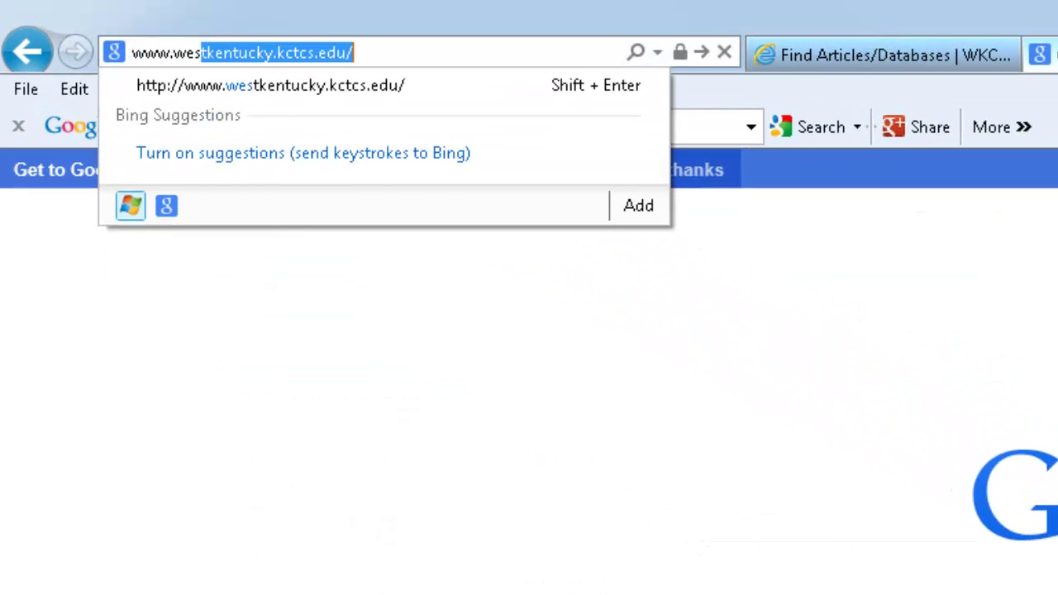
pyautogui.write('kentucky.kctcs')
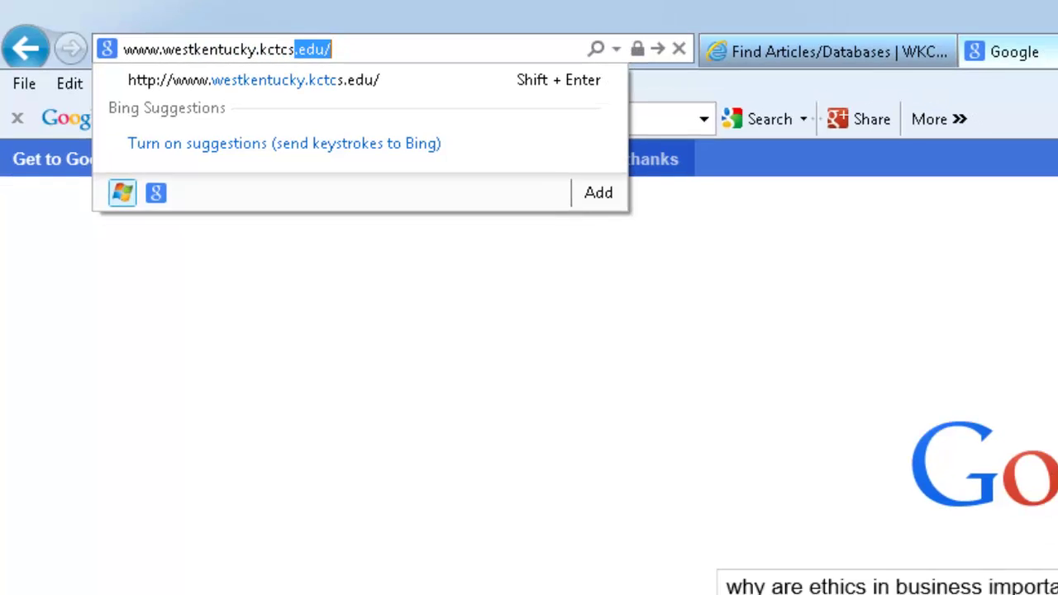
pyautogui.press('Return')
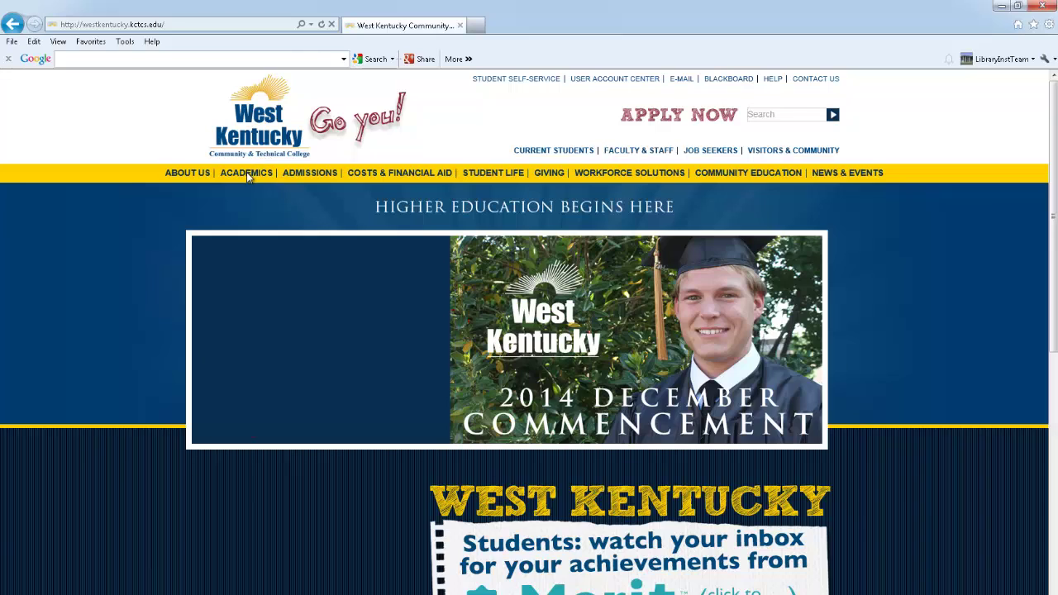
# Step: Navigate Academics > Matheson Library > Find Articles/Databases and choose EBSCOhost
pyautogui.click(248, 175)
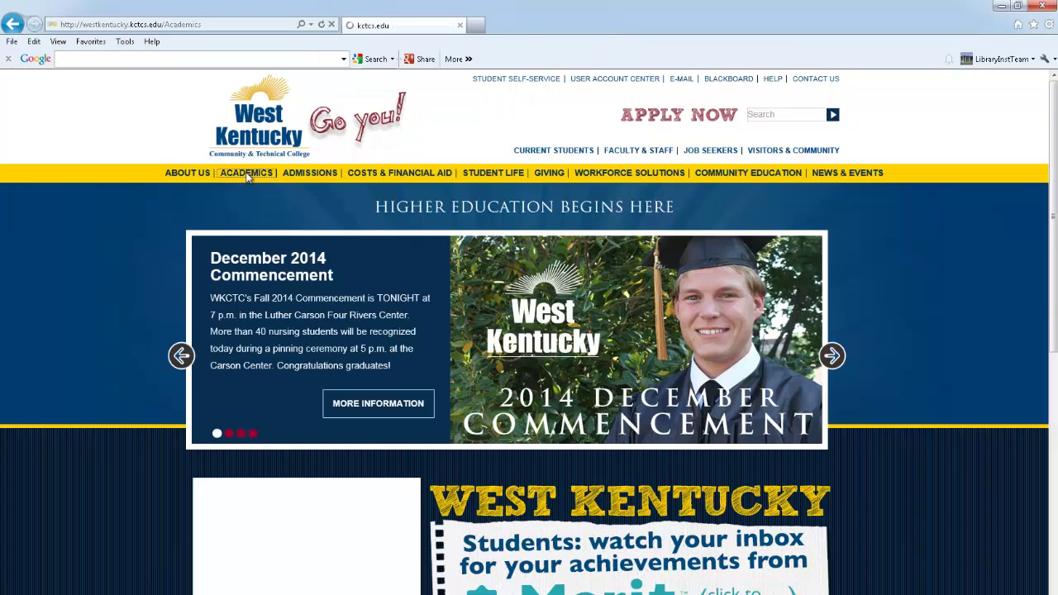
pyautogui.scroll(-3, 248, 185)
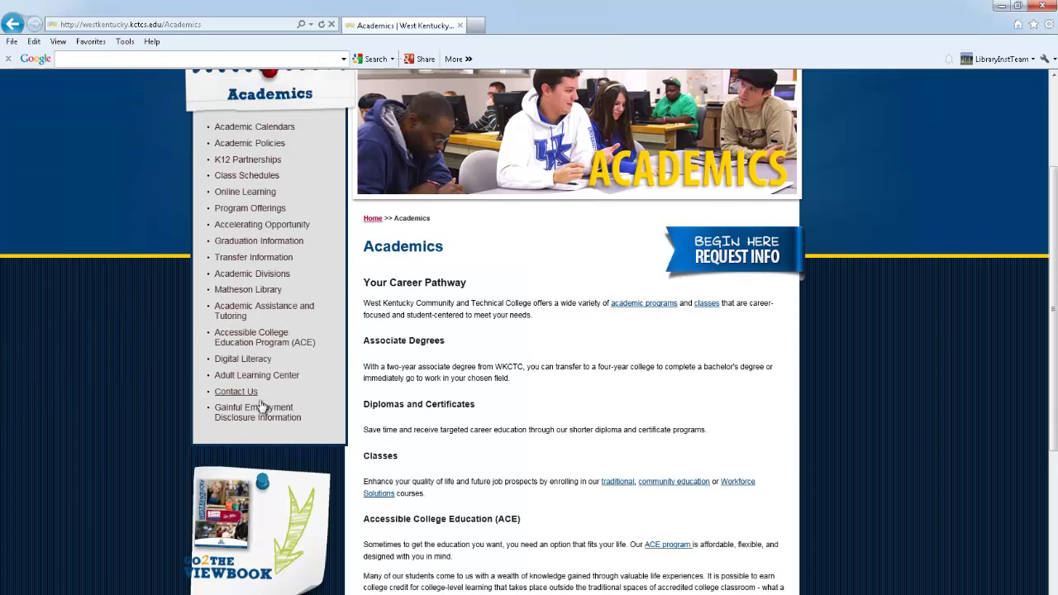
pyautogui.click(243, 289)
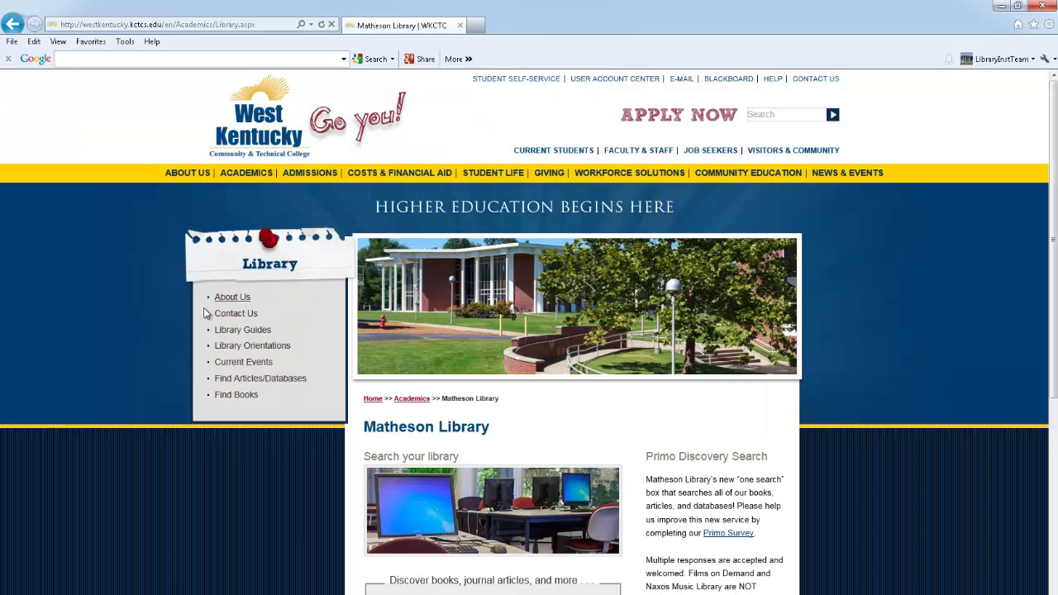
pyautogui.click(224, 385)
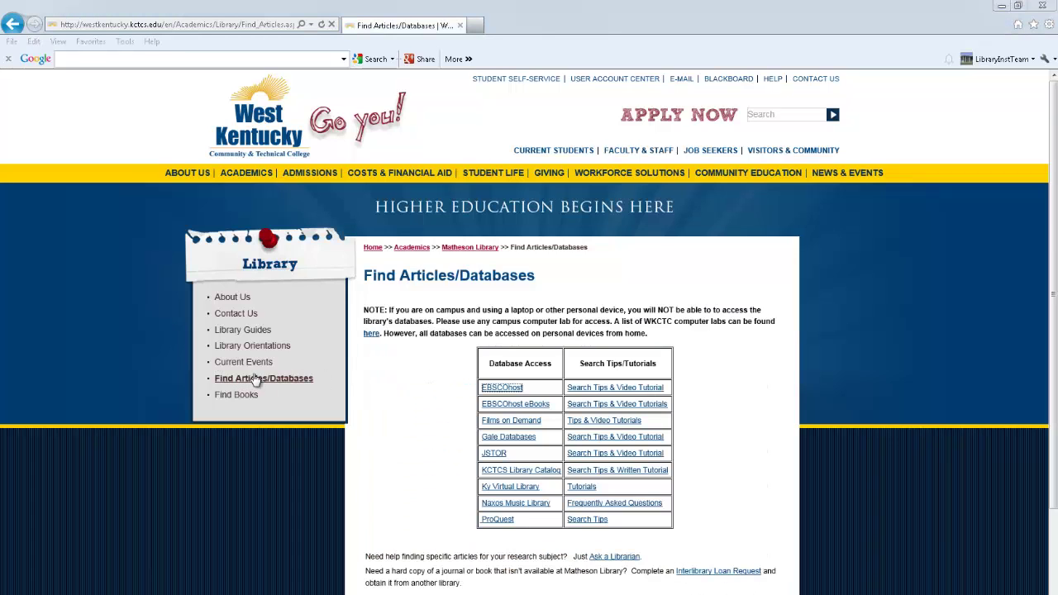
pyautogui.click(504, 389)
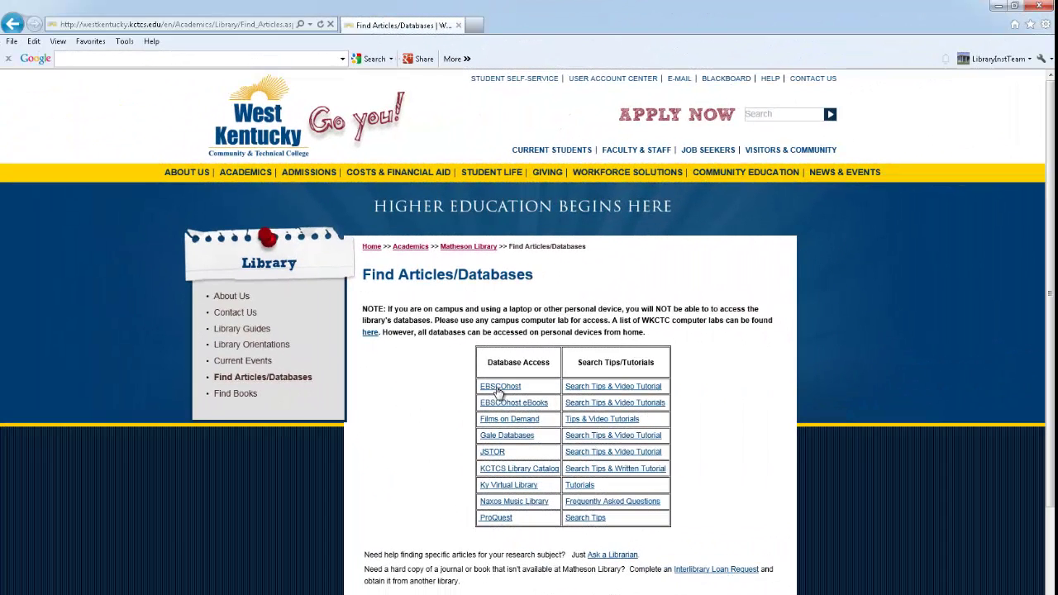
# Step: Log in to Library Database Services with the student's username and password
pyautogui.click(500, 389)
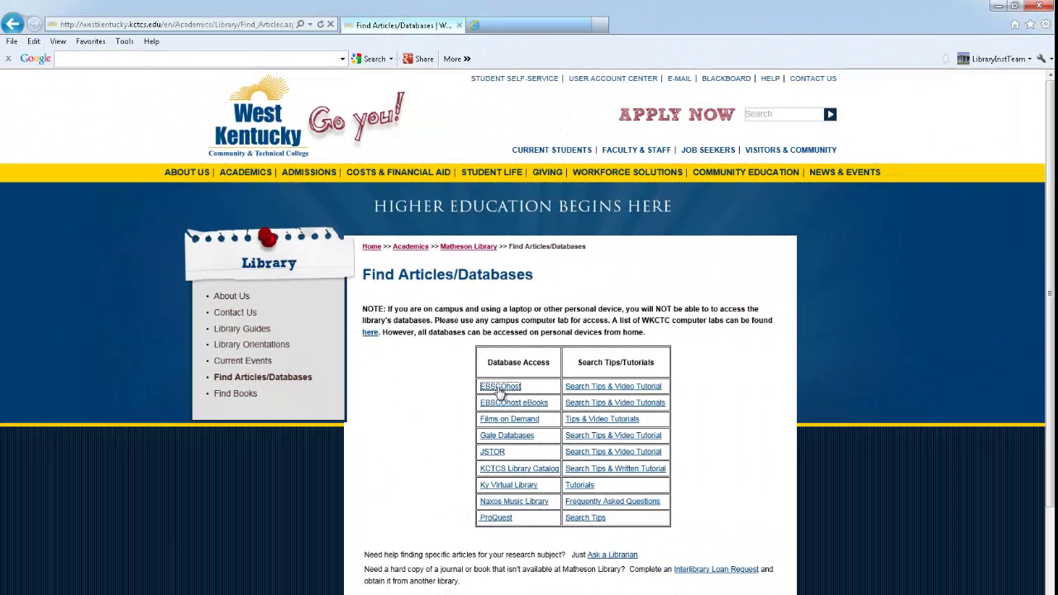
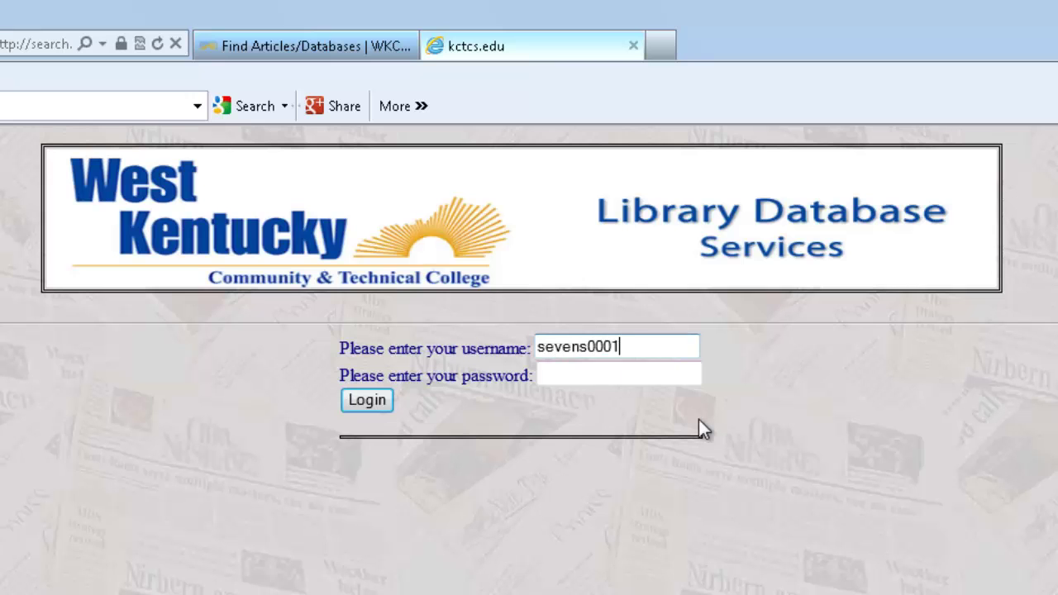
pyautogui.press('Tab')
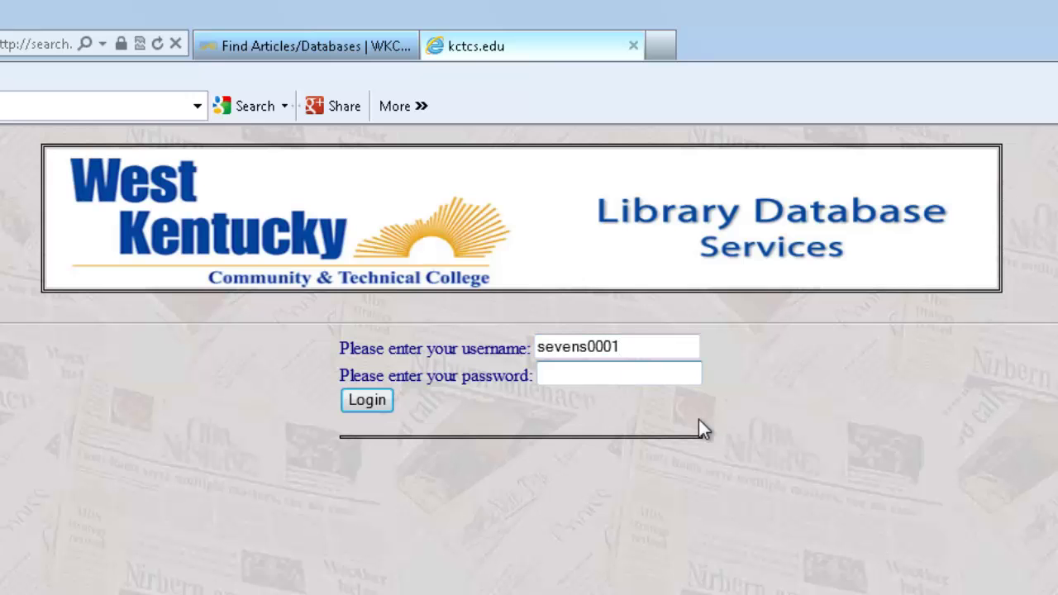
pyautogui.write('********')
pyautogui.press('Return')
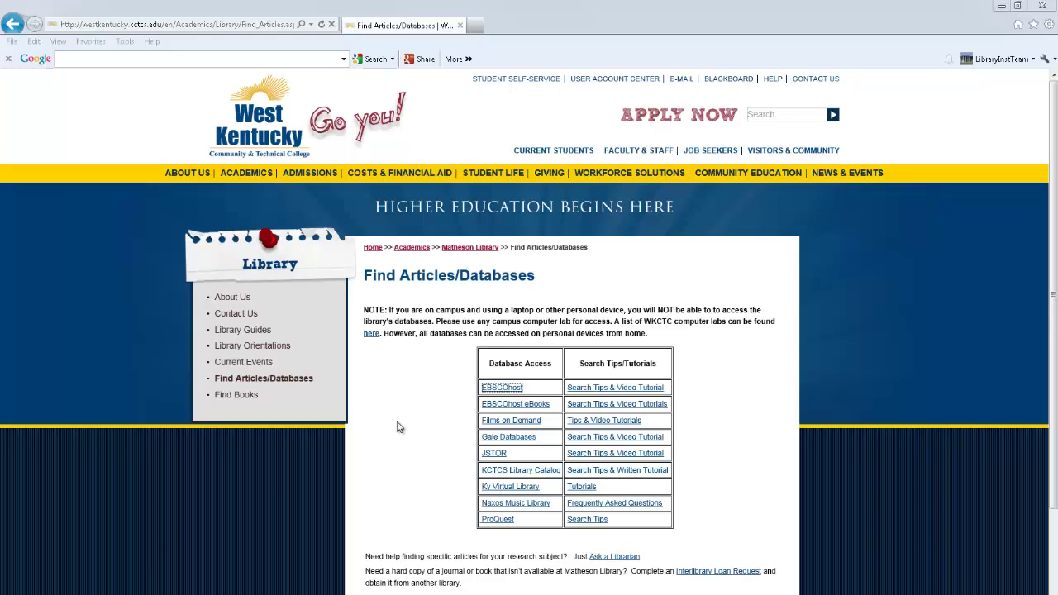
# Step: Open EBSCOhost Web and pick Academic Search Complete as the only database to search
pyautogui.click(485, 396)
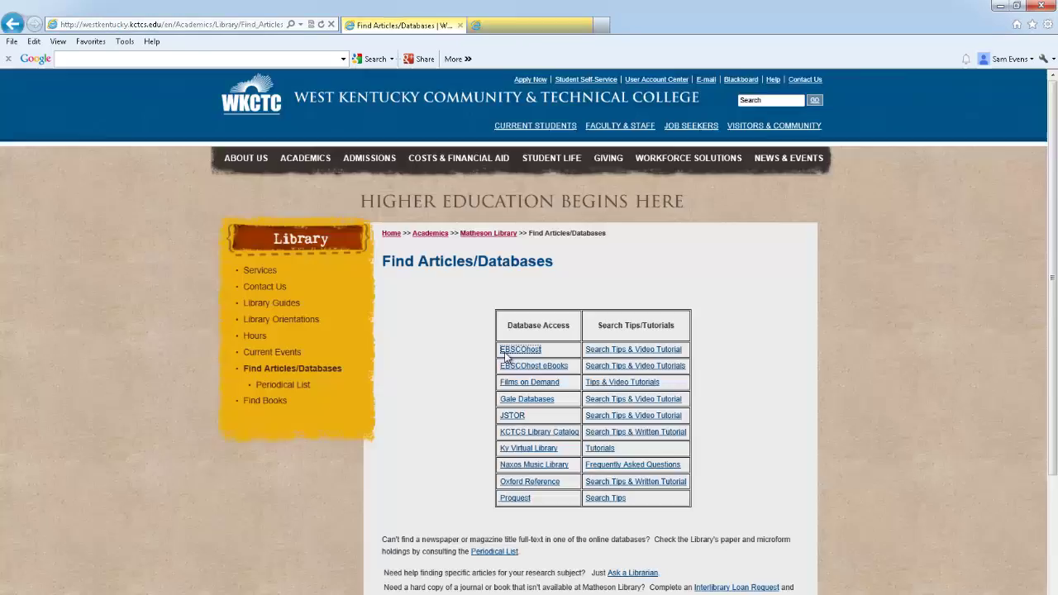
pyautogui.click(506, 356)
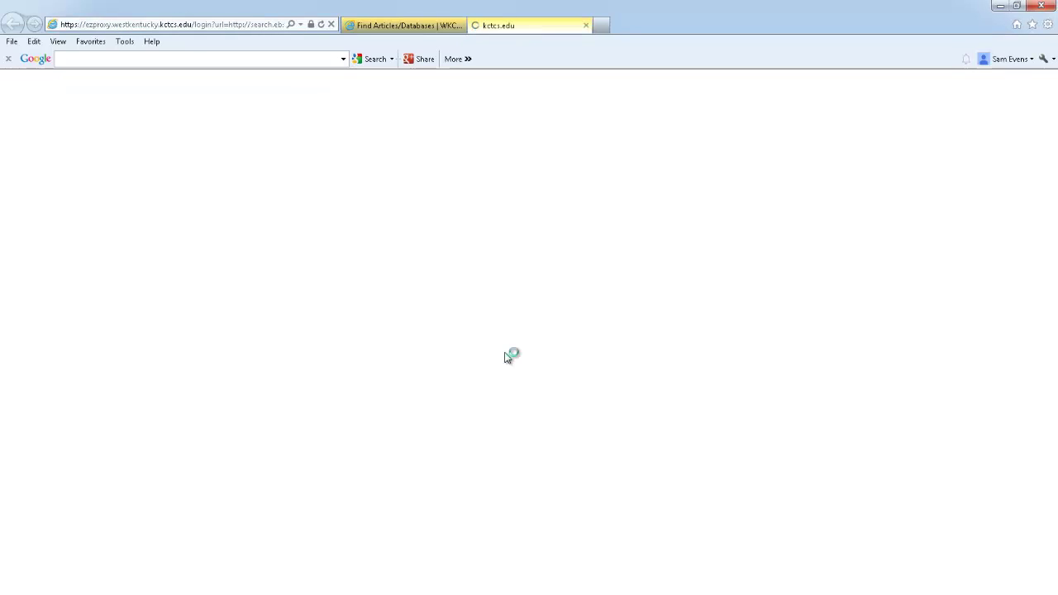
pyautogui.click(149, 208)
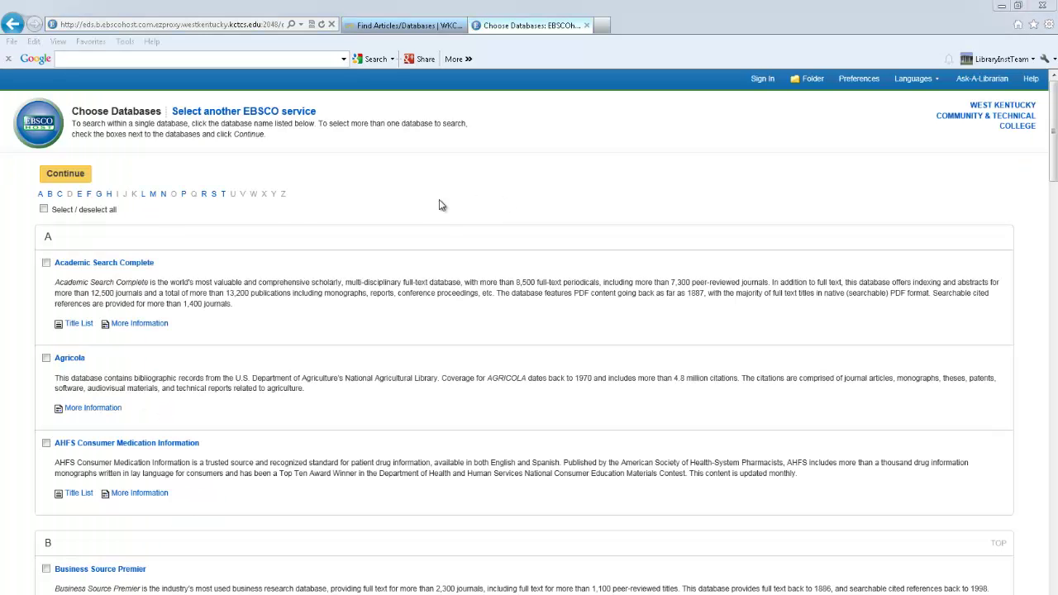
pyautogui.click(139, 264)
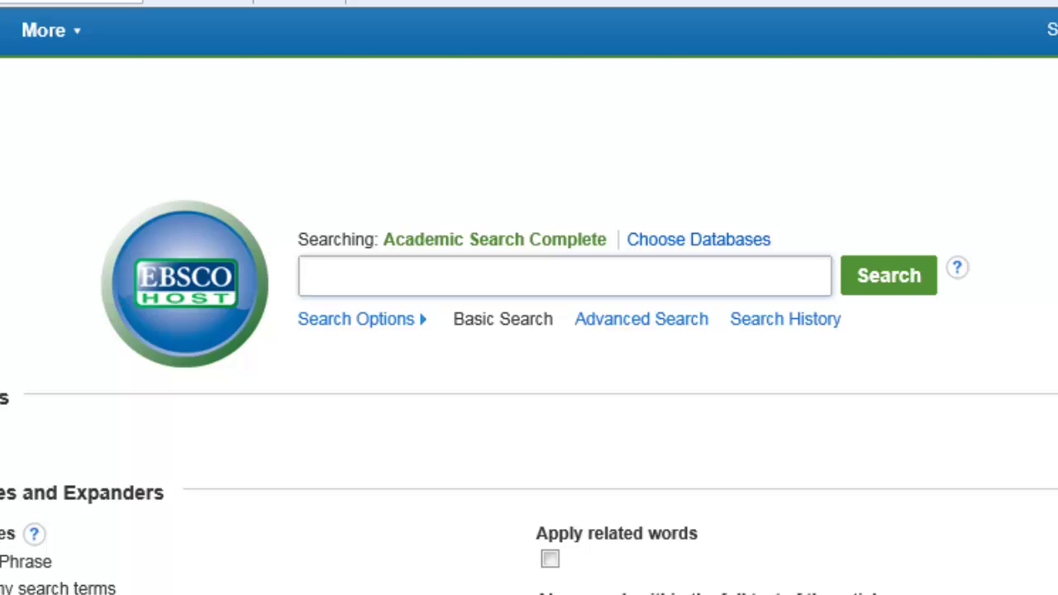
pyautogui.write('"et')
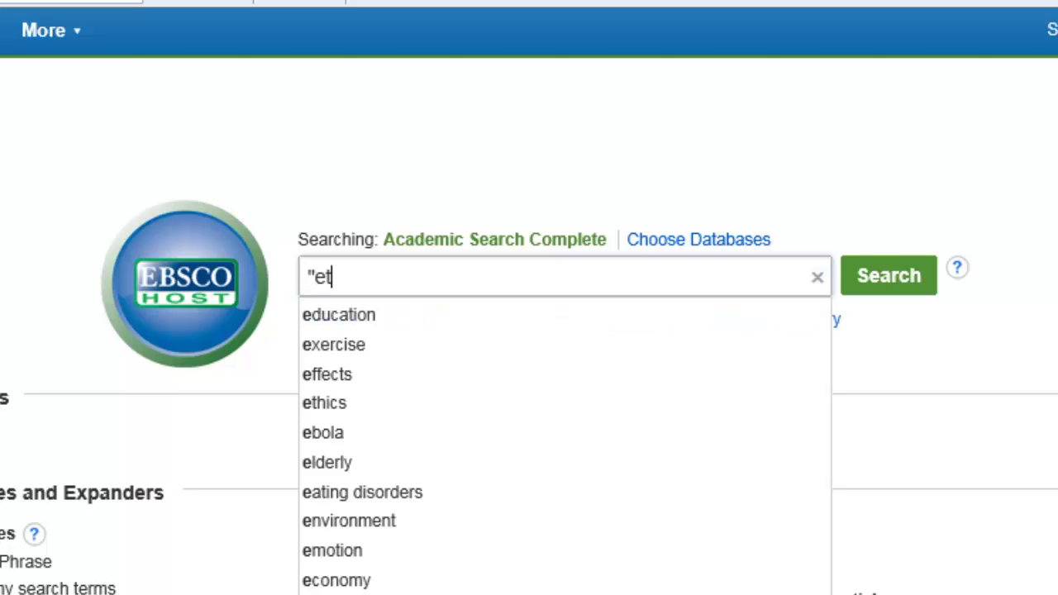
pyautogui.write('hics in business"')
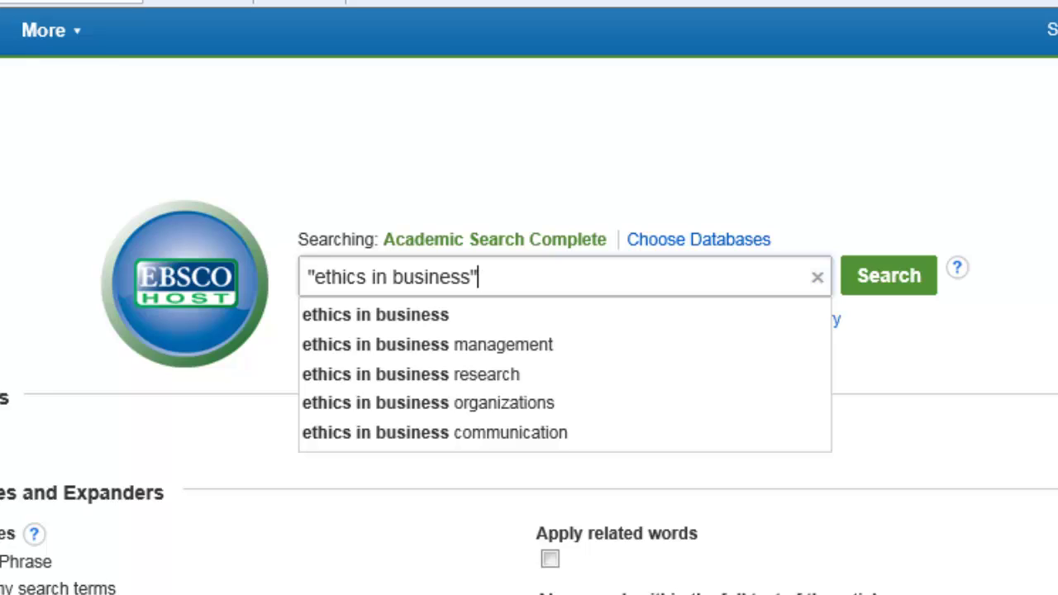
pyautogui.press('BackSpace')
pyautogui.press('BackSpace')
pyautogui.press('BackSpace')
pyautogui.press('BackSpace')
pyautogui.press('BackSpace')
pyautogui.press('BackSpace')
pyautogui.press('BackSpace')
pyautogui.press('BackSpace')
pyautogui.press('BackSpace')
pyautogui.press('BackSpace')
pyautogui.press('BackSpace')
pyautogui.press('BackSpace')
pyautogui.press('BackSpace')
pyautogui.press('BackSpace')
pyautogui.press('BackSpace')
pyautogui.press('BackSpace')
pyautogui.press('BackSpace')
pyautogui.press('BackSpace')
pyautogui.press('BackSpace')
pyautogui.press('BackSpace')
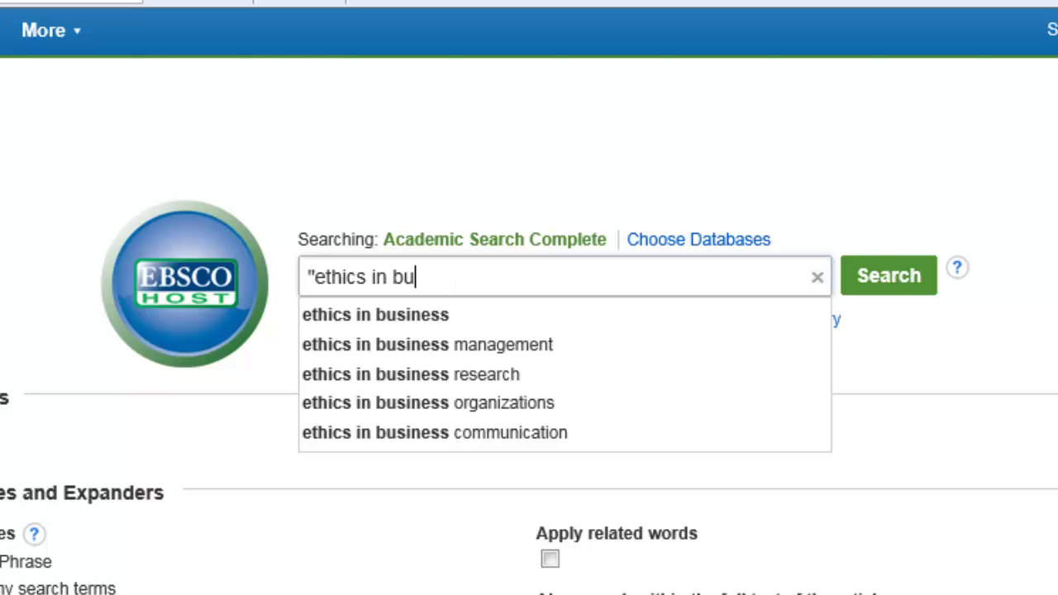
pyautogui.write('cat')
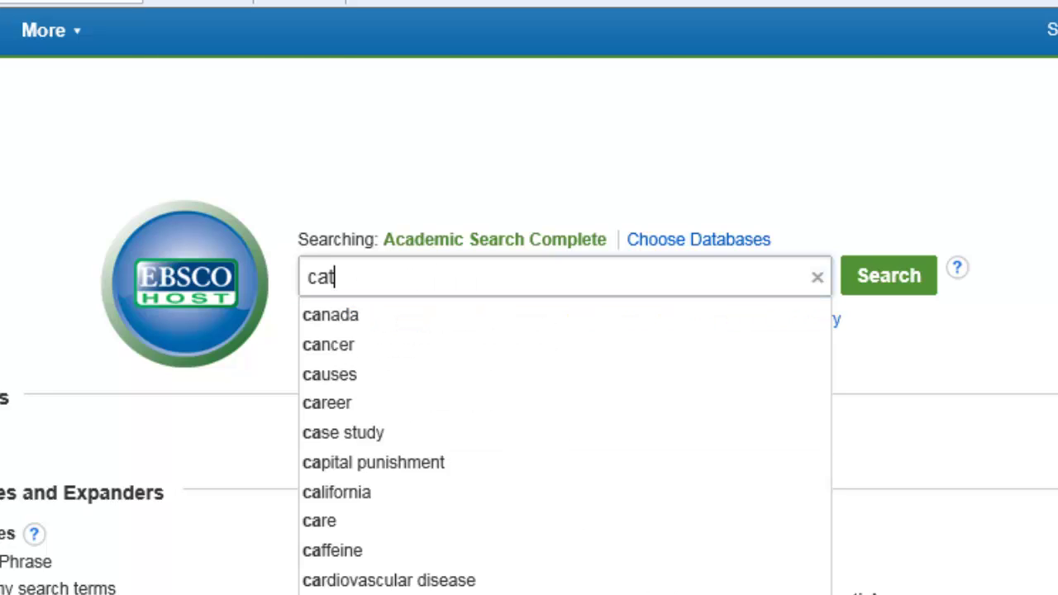
pyautogui.press('BackSpace')
pyautogui.press('BackSpace')
pyautogui.press('BackSpace')
pyautogui.write('feline')
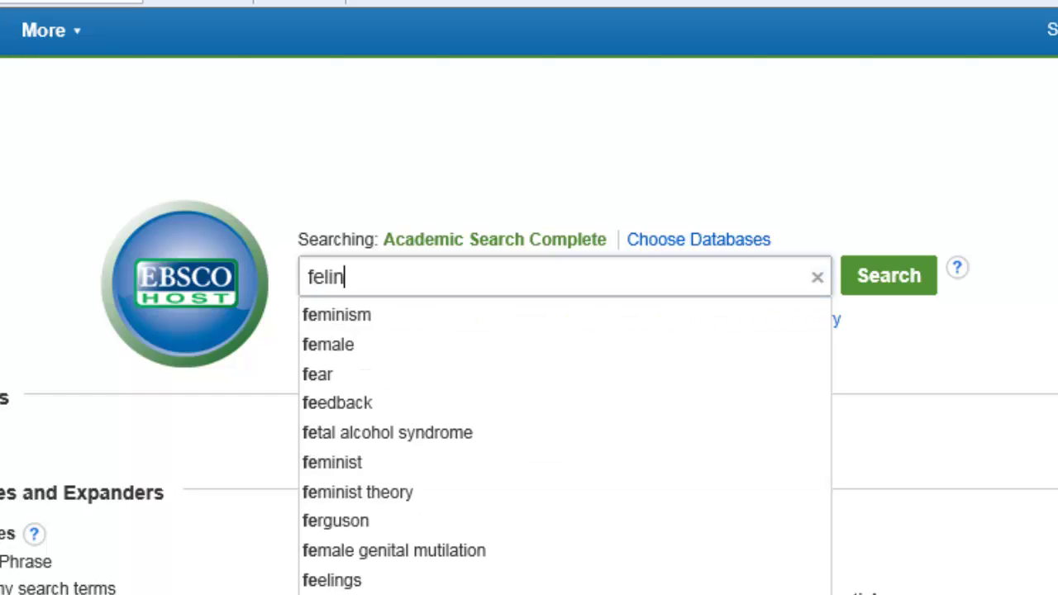
pyautogui.press('BackSpace')
pyautogui.press('BackSpace')
pyautogui.press('BackSpace')
pyautogui.press('BackSpace')
pyautogui.press('BackSpace')
pyautogui.press('BackSpace')
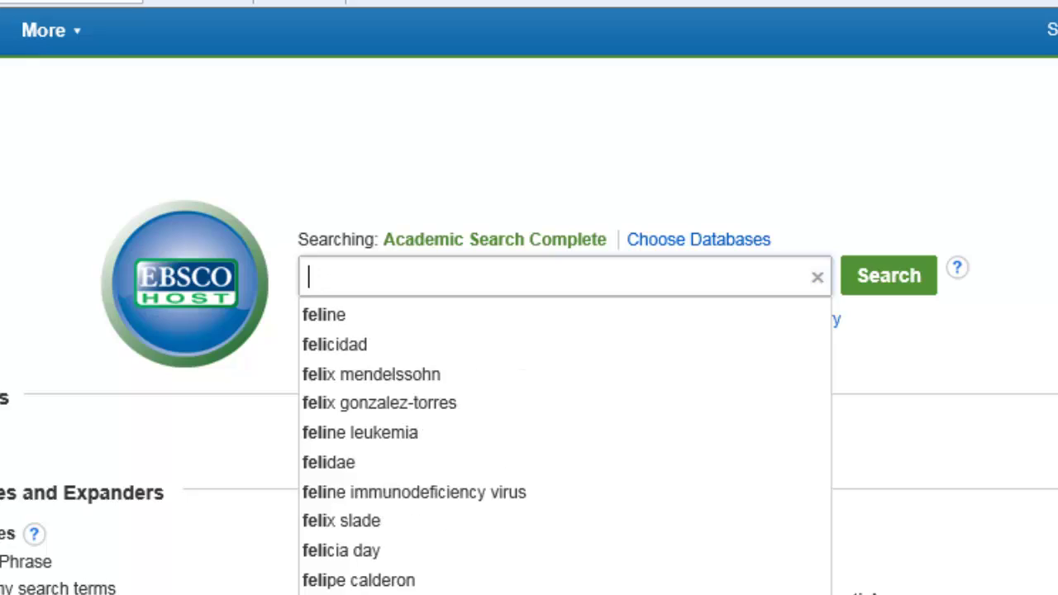
pyautogui.write('Angora')
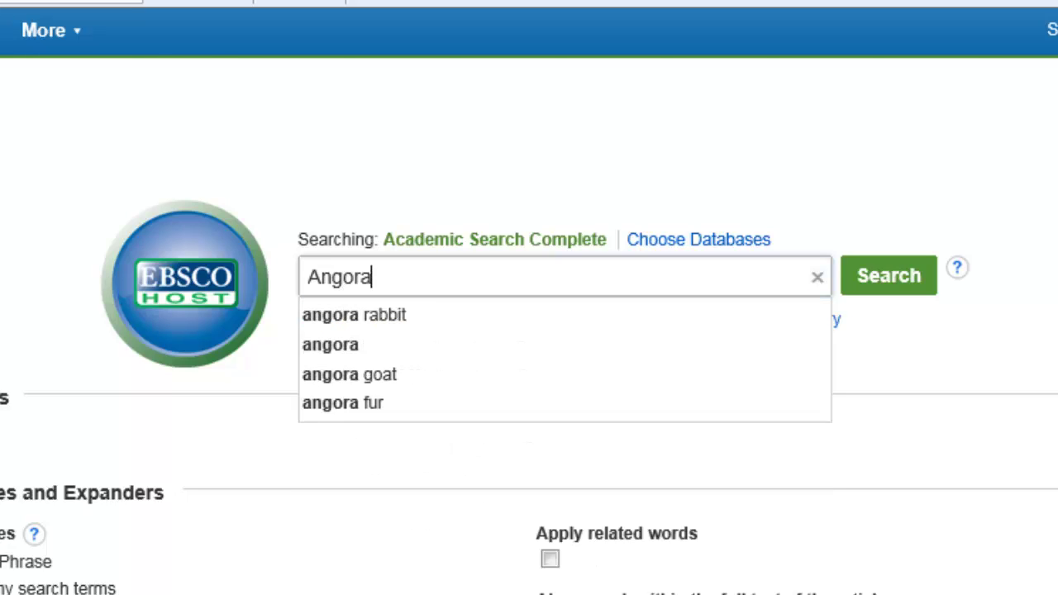
pyautogui.press('BackSpace')
pyautogui.press('BackSpace')
pyautogui.press('BackSpace')
pyautogui.press('BackSpace')
pyautogui.press('BackSpace')
pyautogui.press('BackSpace')
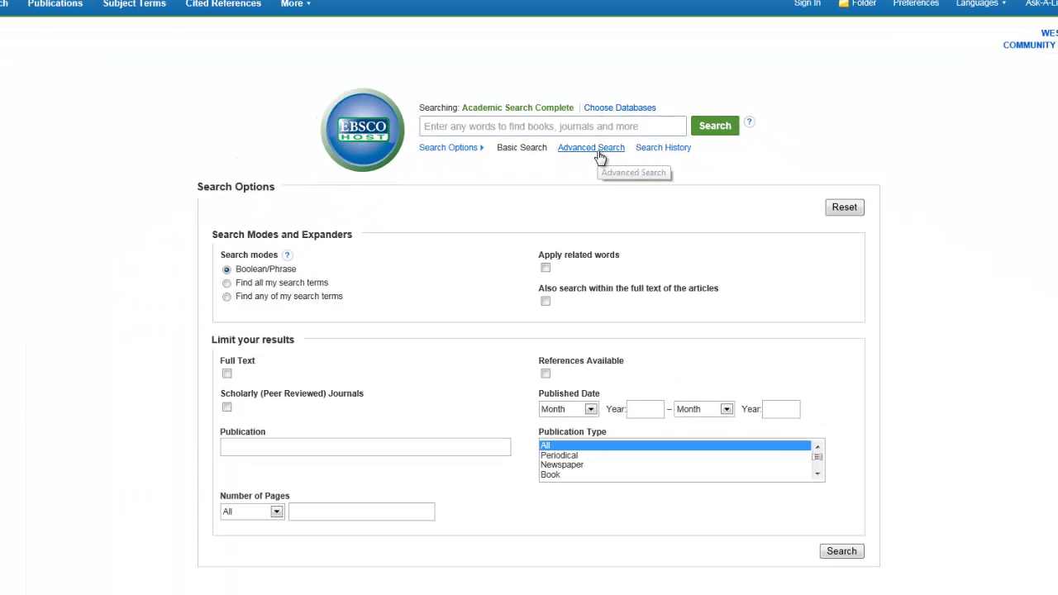
pyautogui.click(598, 153)
pyautogui.click(598, 149)
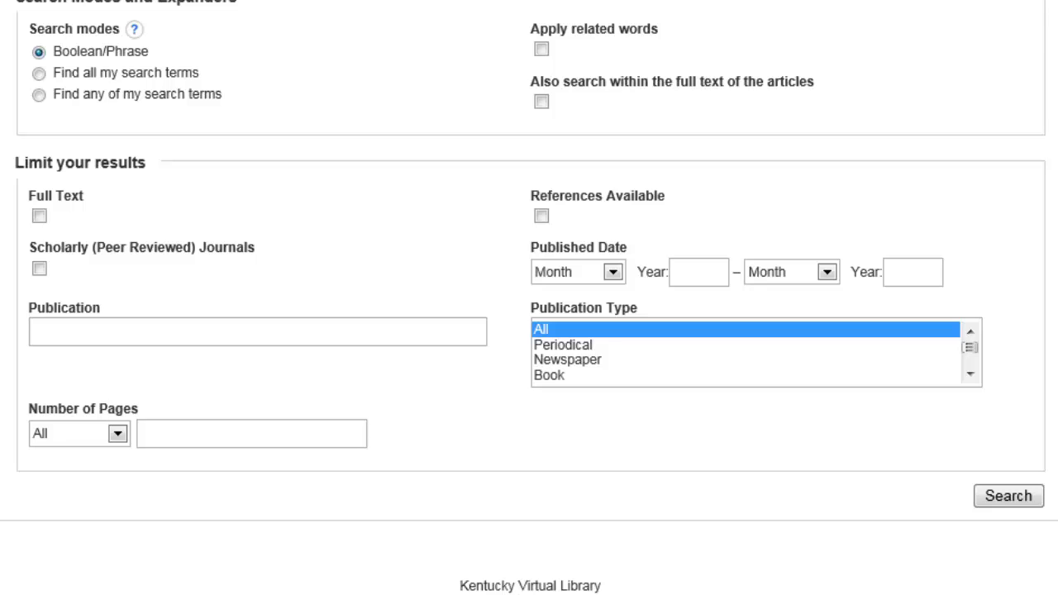
# Step: Search the exact phrase "ethics in business" limited to Full Text and Scholarly (Peer Reviewed) Journals
pyautogui.click(40, 217)
pyautogui.press('Tab')
pyautogui.press('space')
pyautogui.scroll(4, 165, 215)
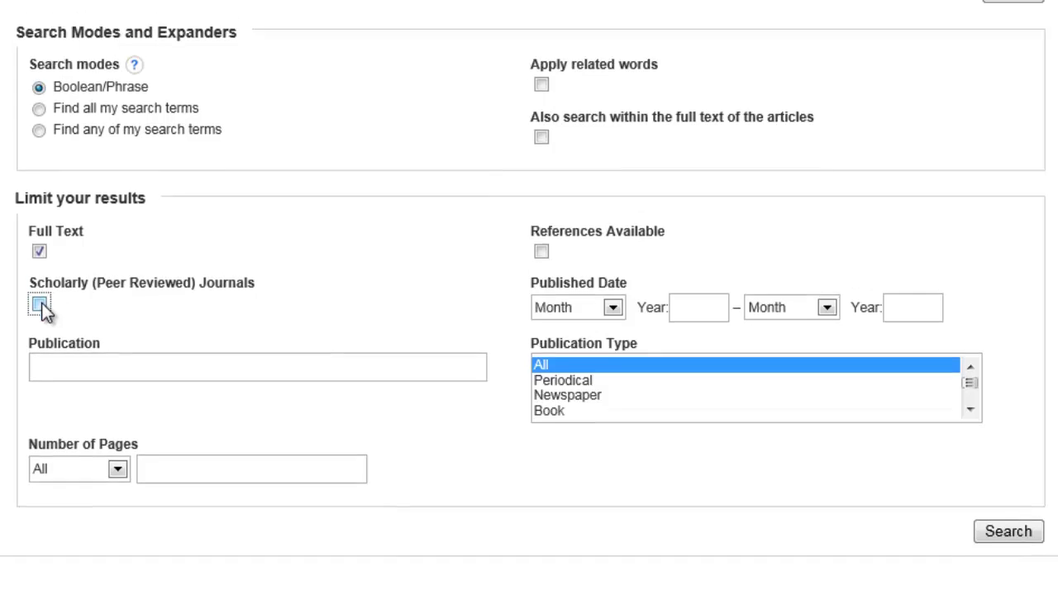
pyautogui.click(356, 180)
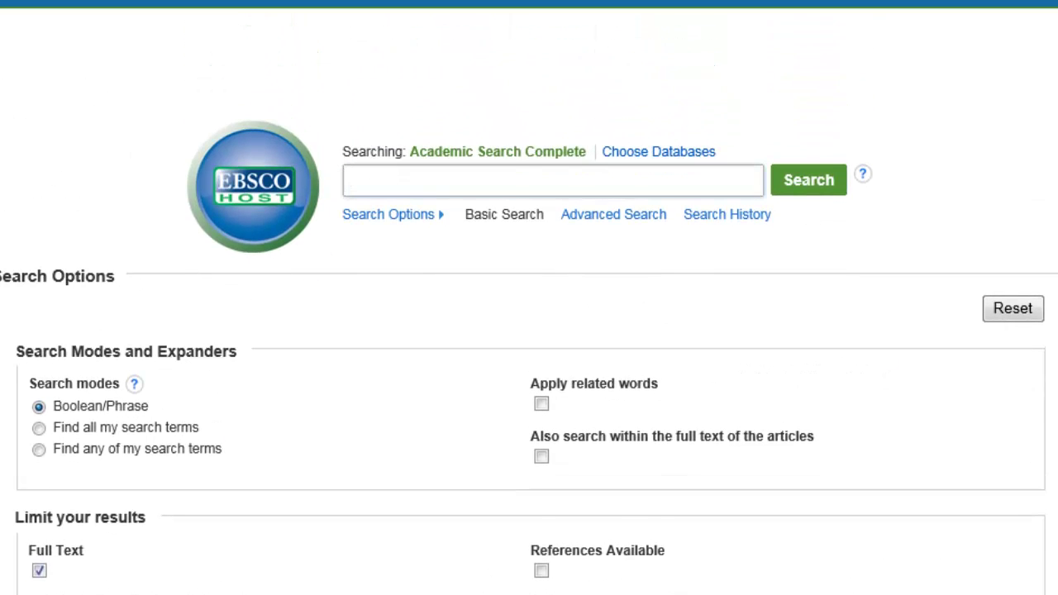
pyautogui.write('"ethics in bus')
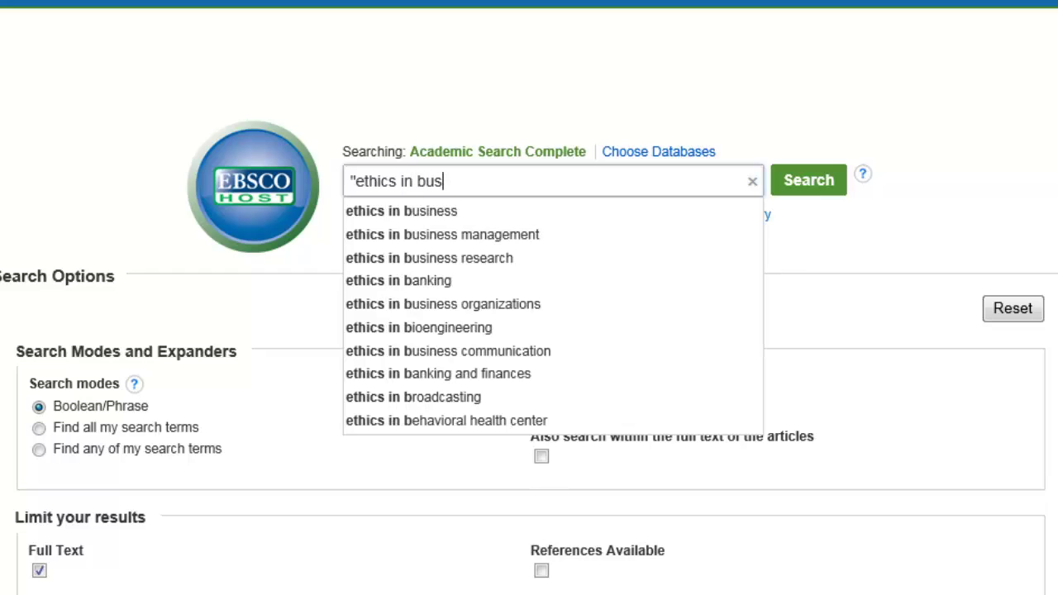
pyautogui.write('iness"')
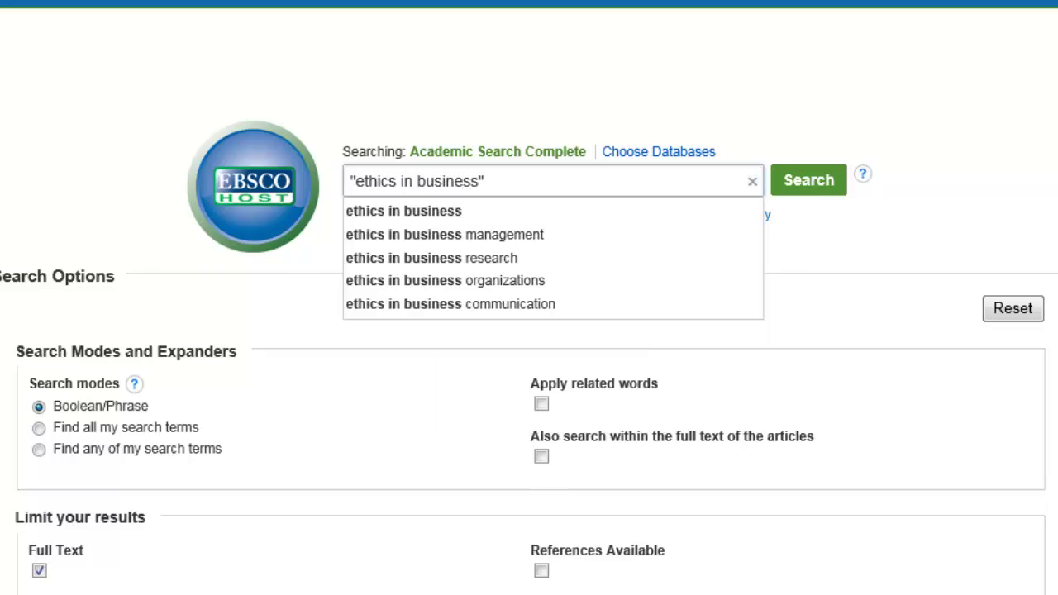
pyautogui.click(808, 192)
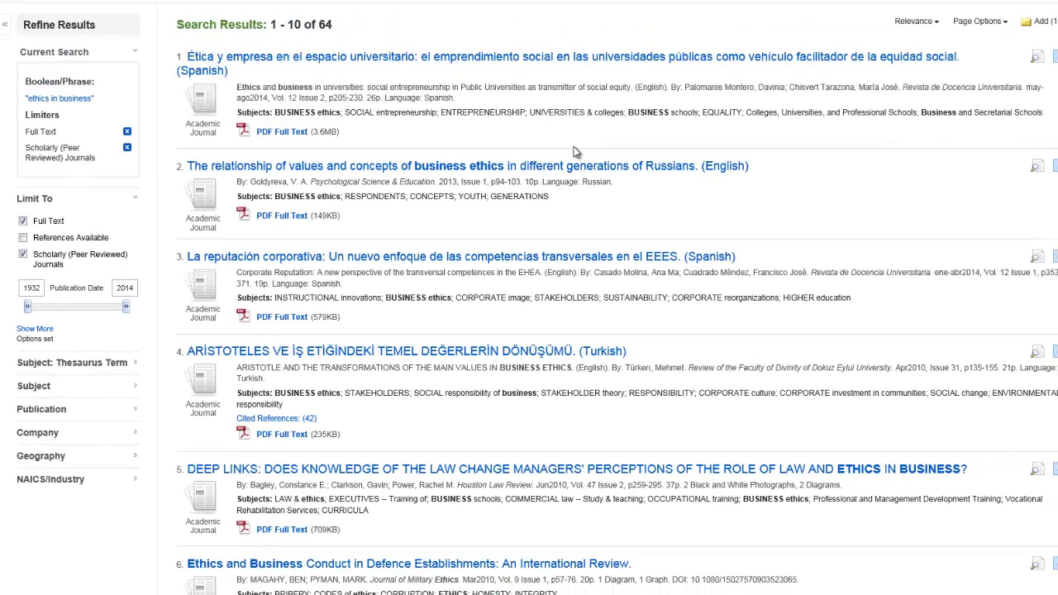
# Step: Open the detailed record of result 5, the Houston Law Review Deep Links article
pyautogui.scroll(-2, 576, 152)
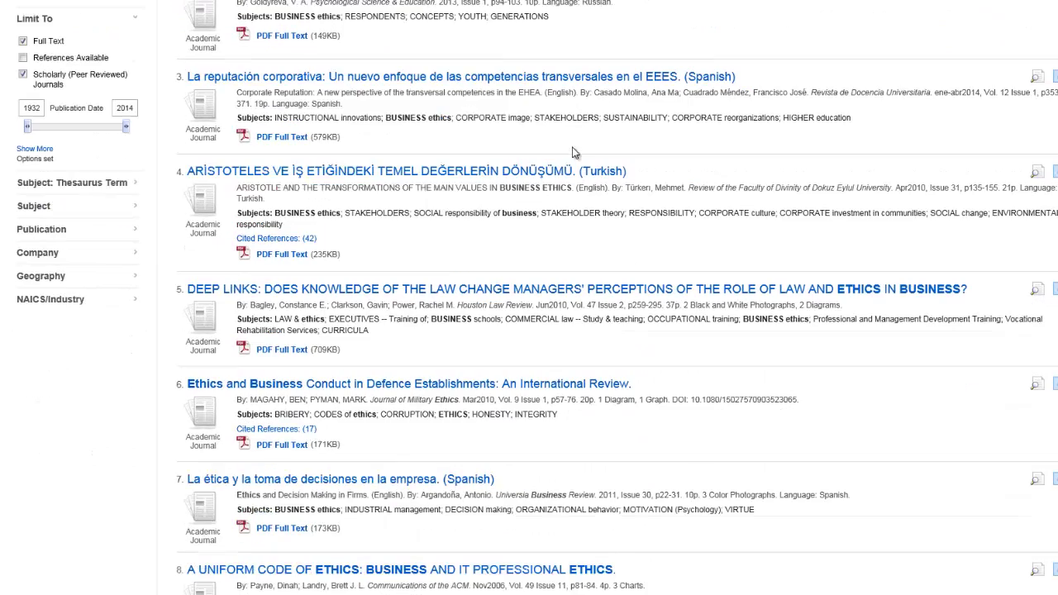
pyautogui.click(501, 291)
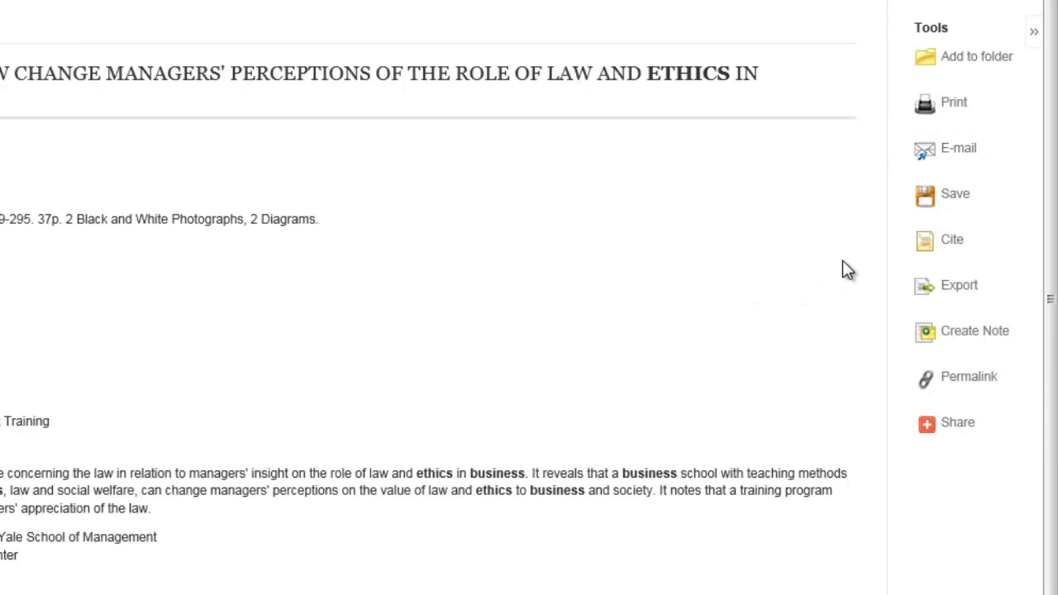
# Step: Show the article's Cite panel and scroll through the formats down to MLA and Vancouver
pyautogui.click(952, 240)
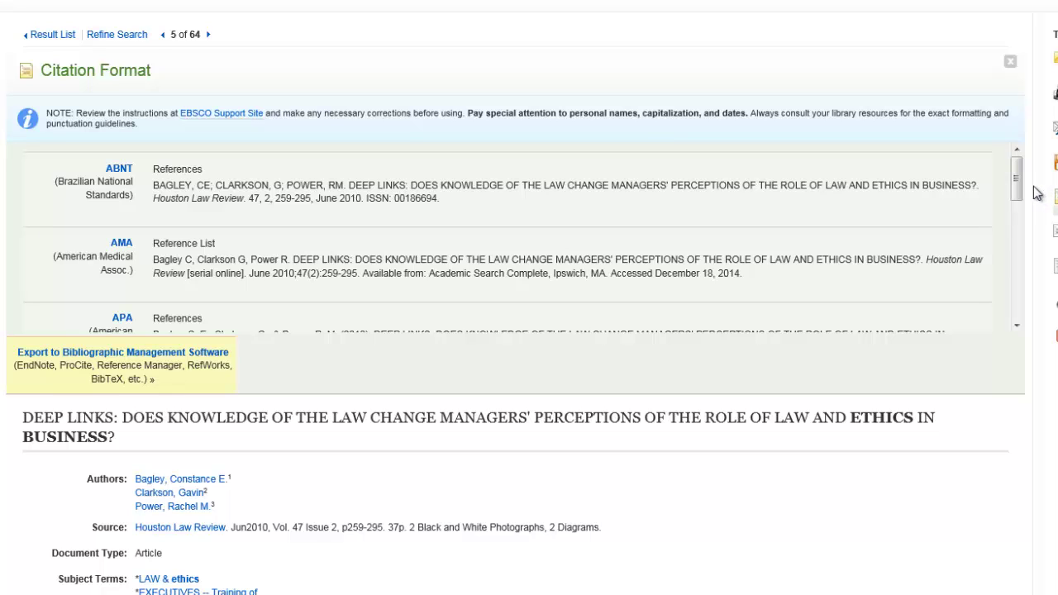
pyautogui.moveTo(1016, 185); pyautogui.dragTo(1024, 308)
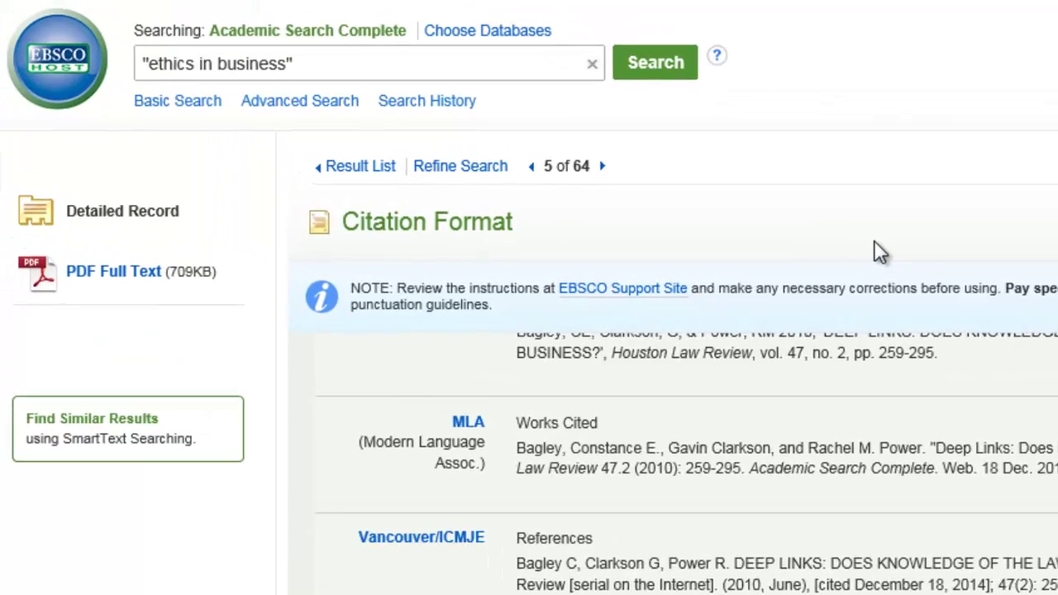
# Step: Clear the search phrase from the box and return to the library site via the EBSCO logo
pyautogui.click(431, 79)
pyautogui.press('BackSpace')
pyautogui.press('BackSpace')
pyautogui.press('BackSpace')
pyautogui.press('BackSpace')
pyautogui.press('BackSpace')
pyautogui.press('BackSpace')
pyautogui.press('BackSpace')
pyautogui.press('BackSpace')
pyautogui.press('BackSpace')
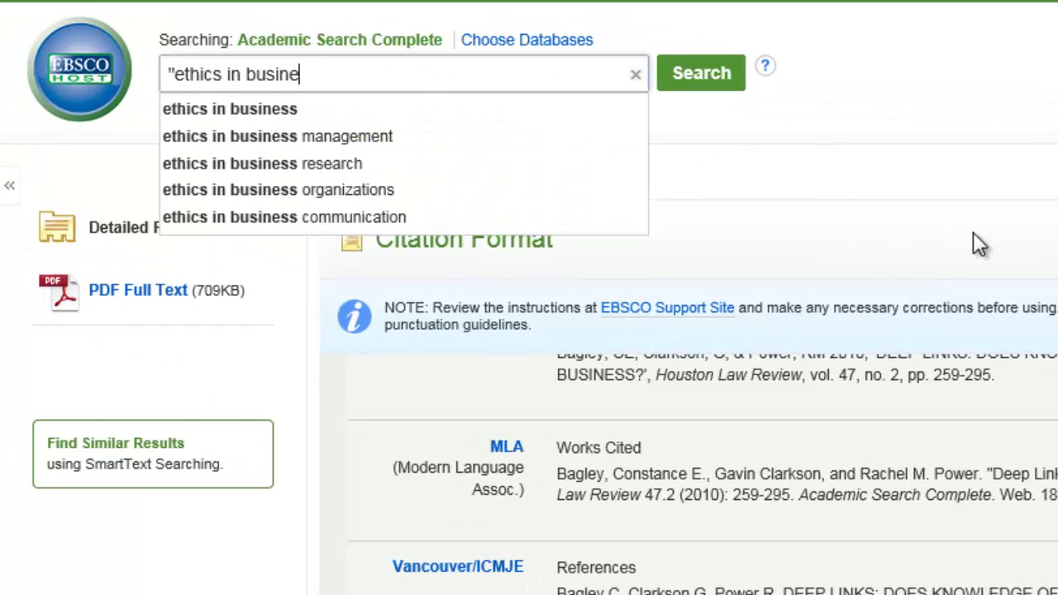
pyautogui.press('BackSpace')
pyautogui.press('BackSpace')
pyautogui.press('BackSpace')
pyautogui.press('BackSpace')
pyautogui.press('BackSpace')
pyautogui.press('BackSpace')
pyautogui.press('BackSpace')
pyautogui.press('BackSpace')
pyautogui.press('BackSpace')
pyautogui.press('BackSpace')
pyautogui.press('BackSpace')
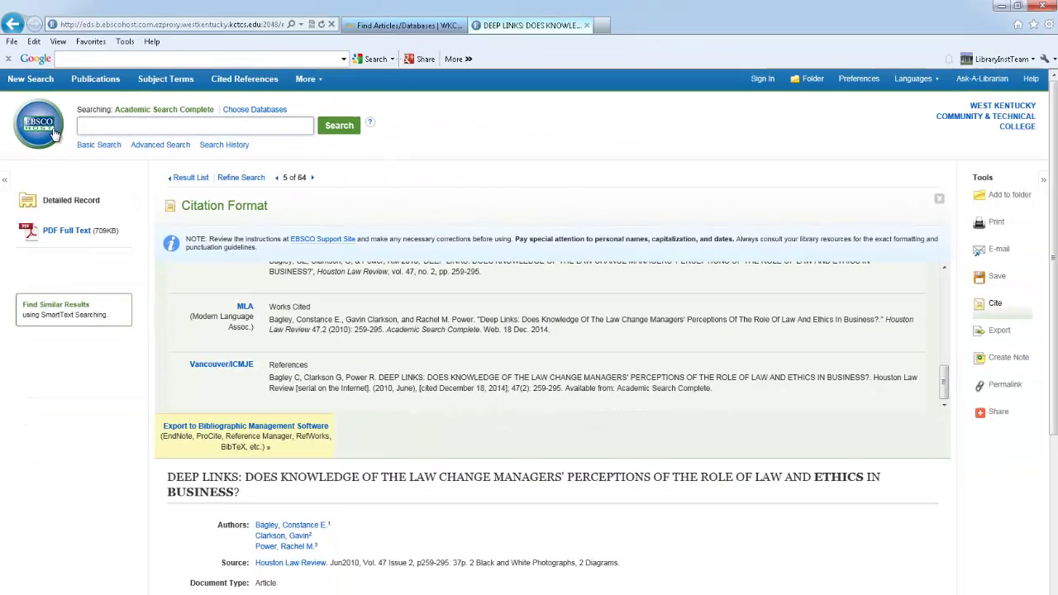
pyautogui.click(54, 132)
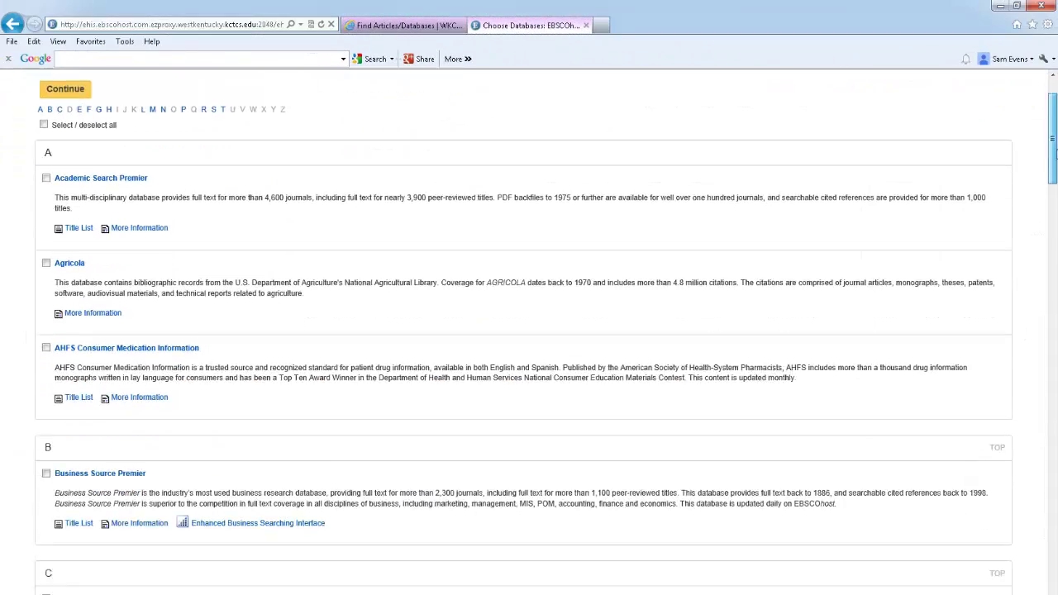
# Step: Browse the full Choose Databases list and switch to the Newspaper Source database
pyautogui.scroll(-3, 529, 331)
pyautogui.scroll(-15, 529, 331)
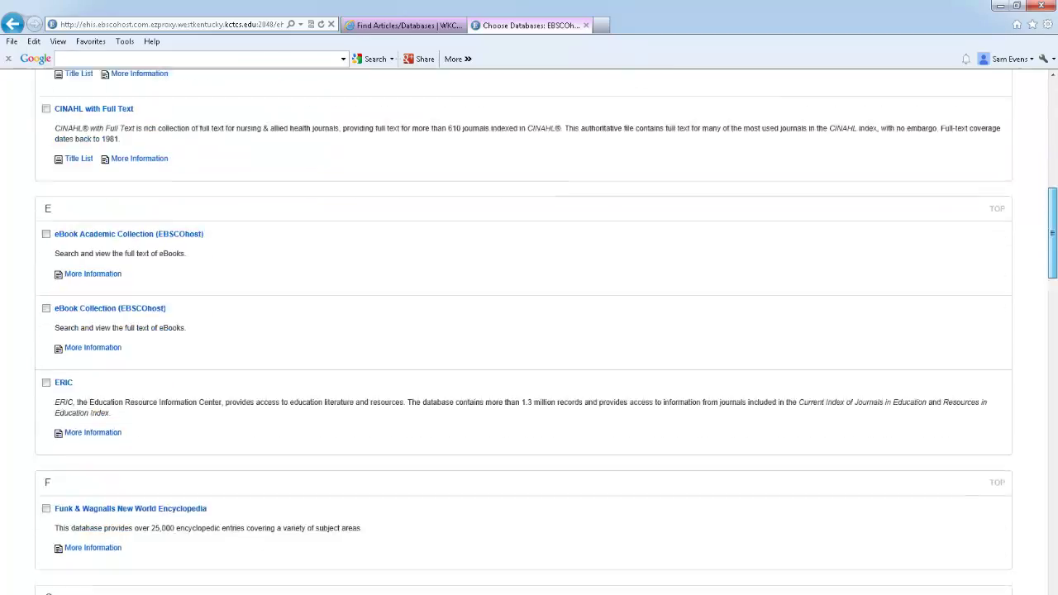
pyautogui.scroll(-7, 529, 330)
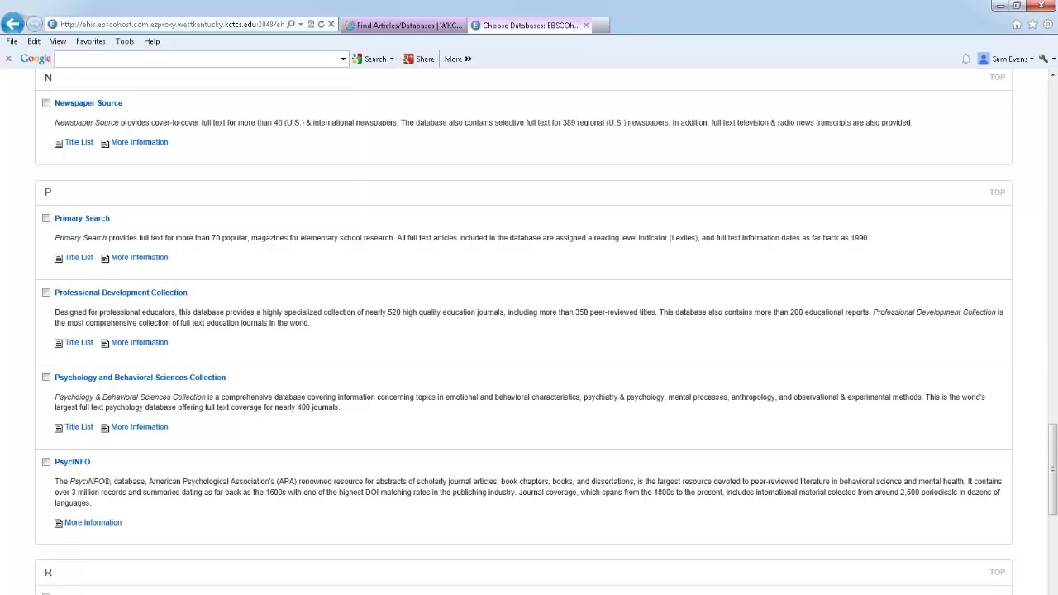
pyautogui.moveTo(1050, 442); pyautogui.dragTo(1030, 277)
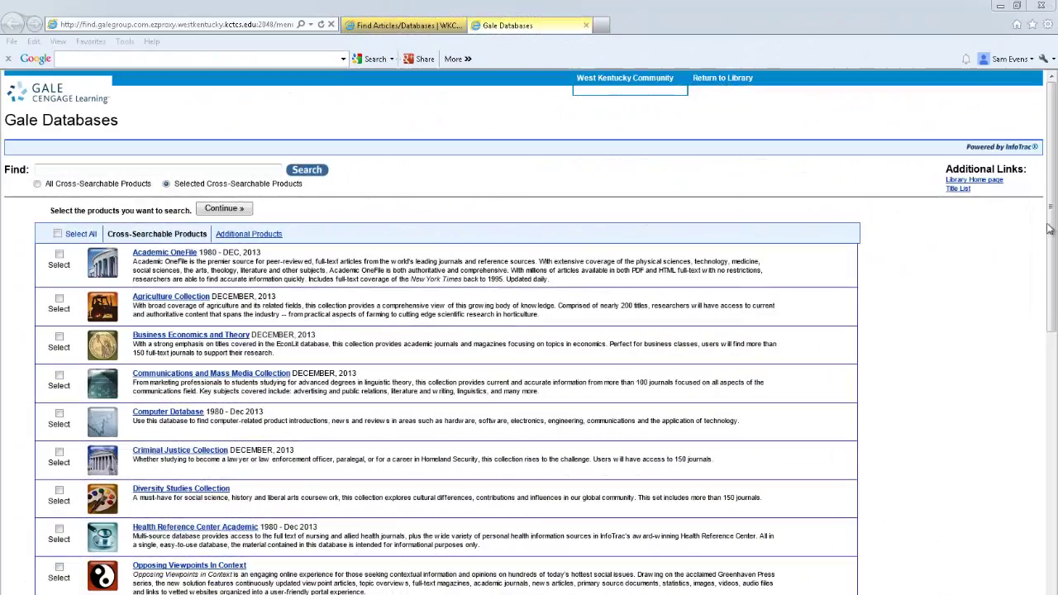
pyautogui.moveTo(1050, 229); pyautogui.dragTo(1050, 360)
pyautogui.click(159, 453)
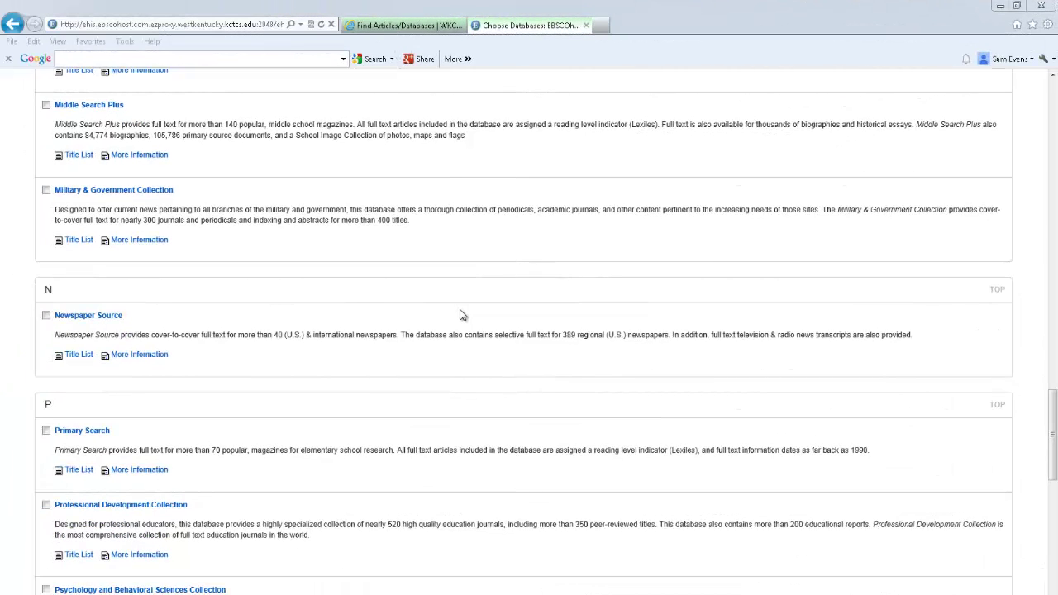
pyautogui.click(100, 319)
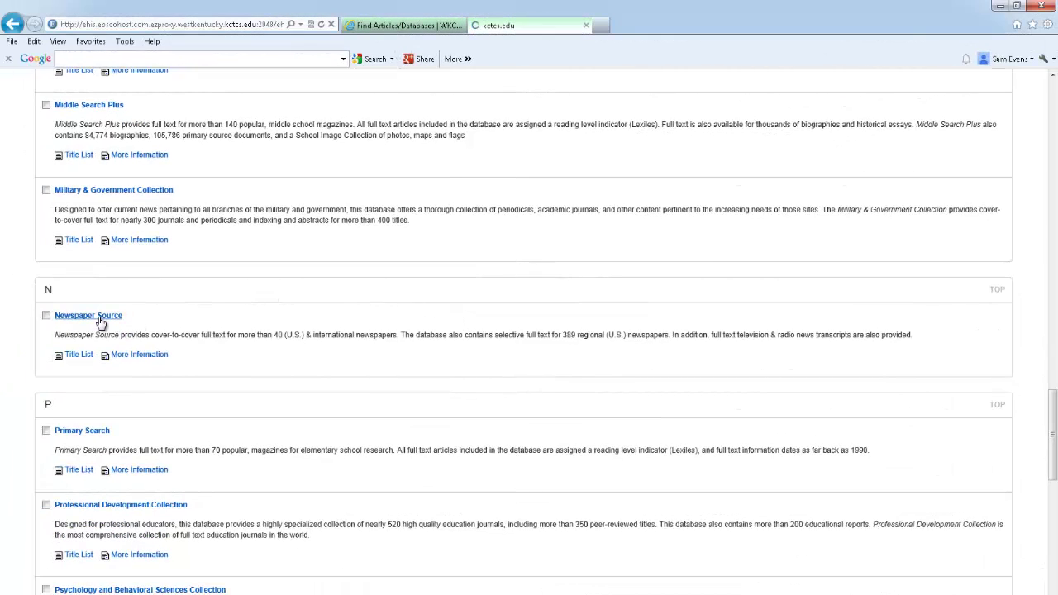